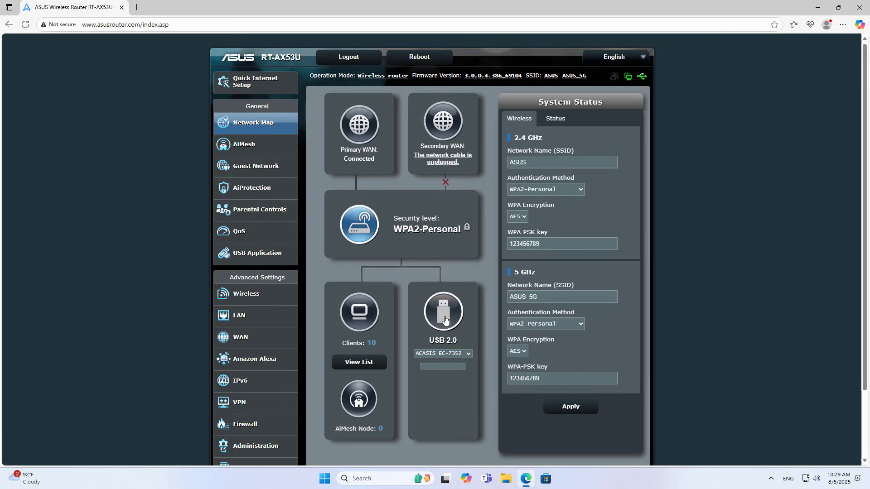
Step: Show the ACASIS USB disk's status and highlight its model name and total space
left_click(451, 312)
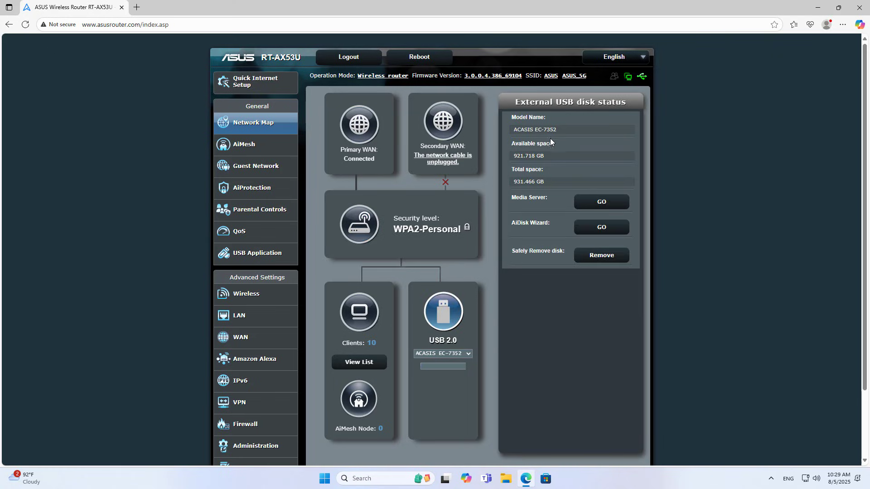
left_click_drag(559, 129, 514, 129)
left_click_drag(544, 182, 532, 181)
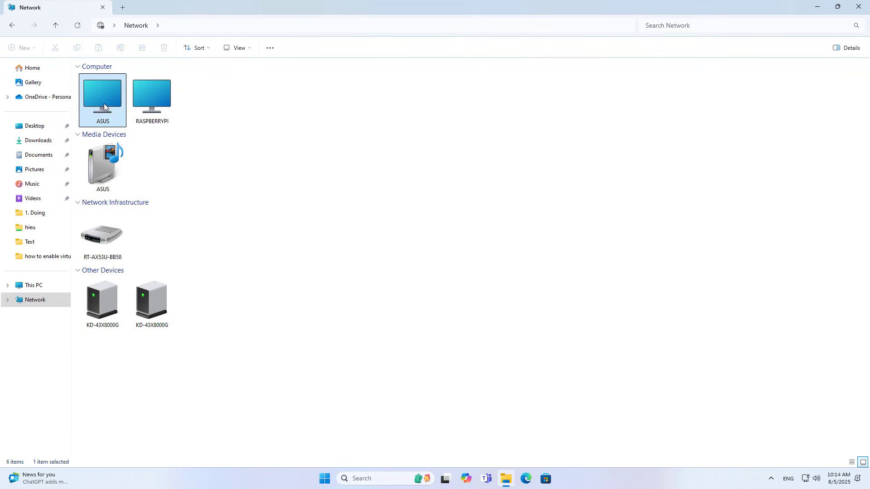
Step: Open the ASUS router in Network, then select the mapped ASUS (Z:) drive in This PC
double_click(109, 100)
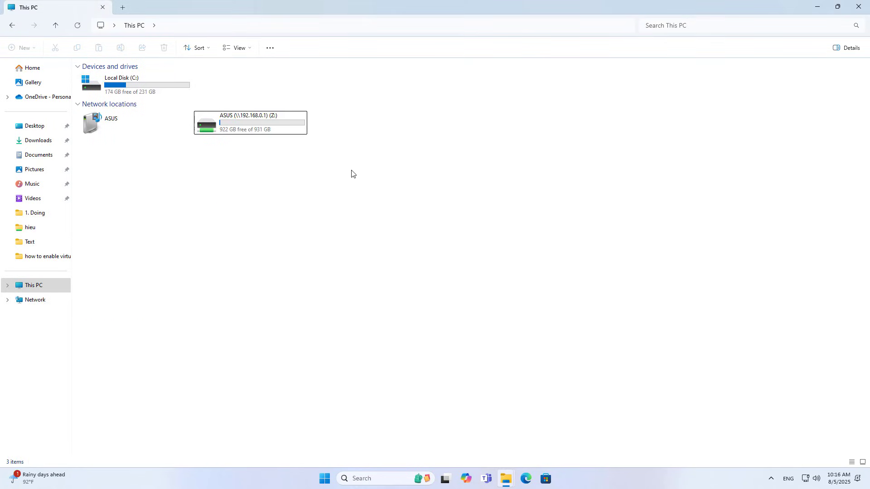
left_click_drag(352, 174, 171, 104)
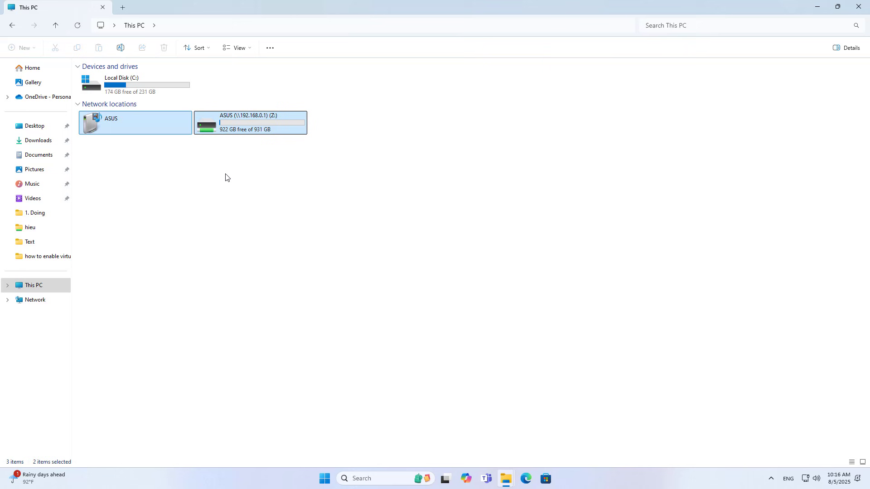
left_click(236, 143)
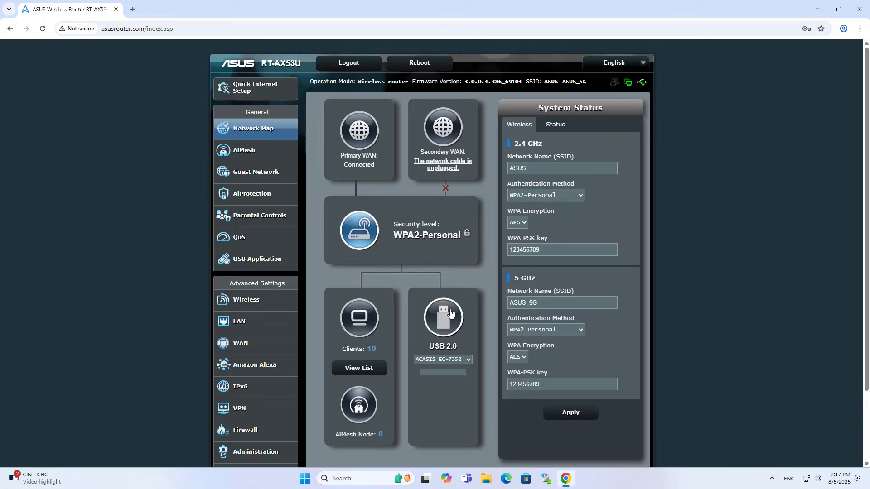
Step: Display the USB disk's status and total space, then go to Media Server settings
left_click(466, 360)
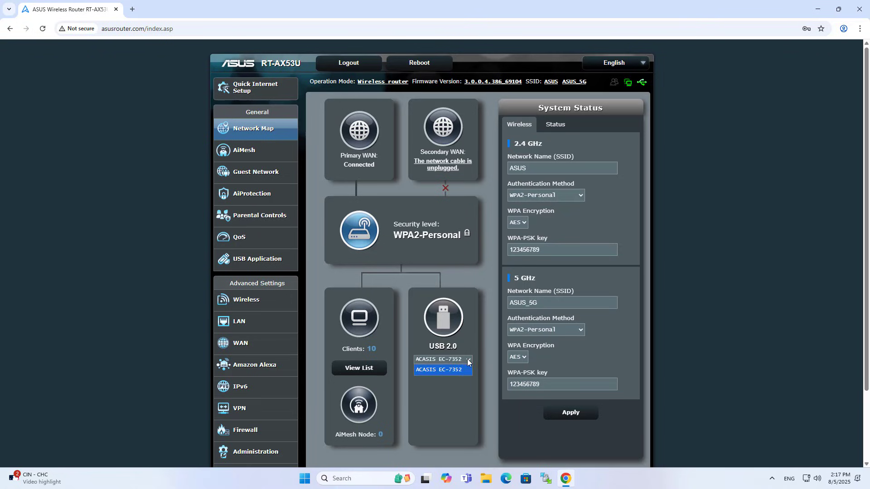
left_click(450, 372)
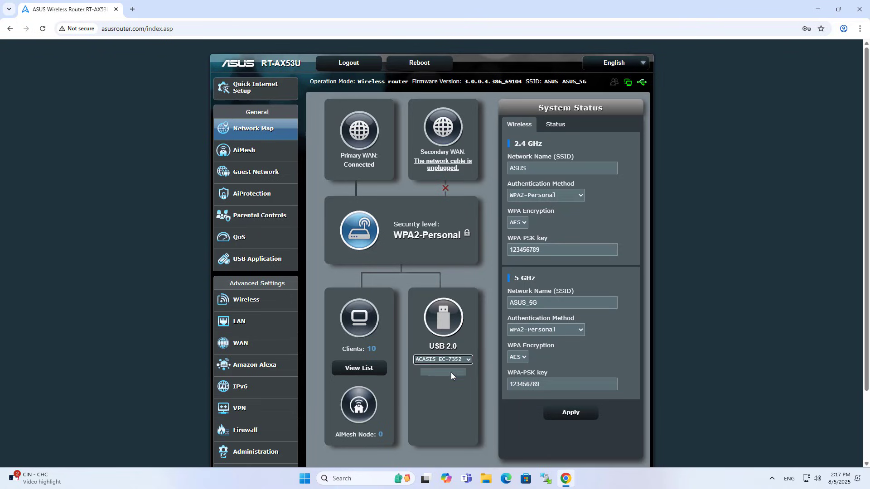
left_click(448, 323)
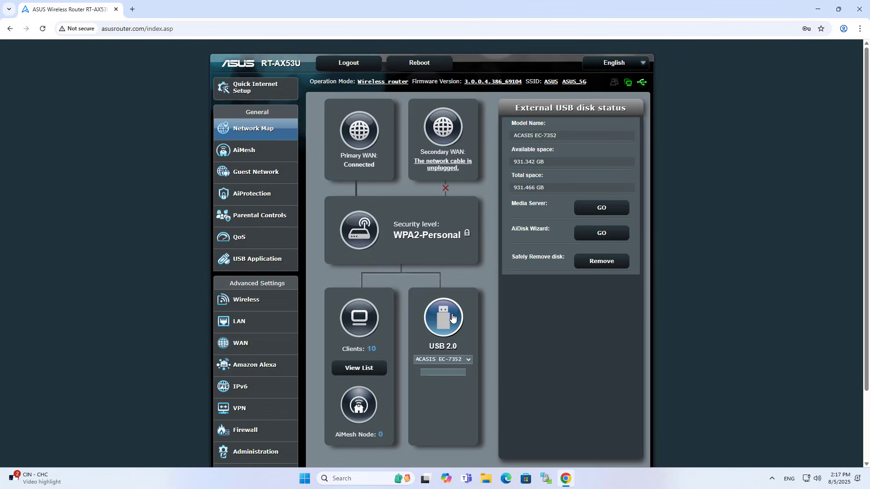
left_click_drag(549, 187, 511, 189)
left_click(615, 208)
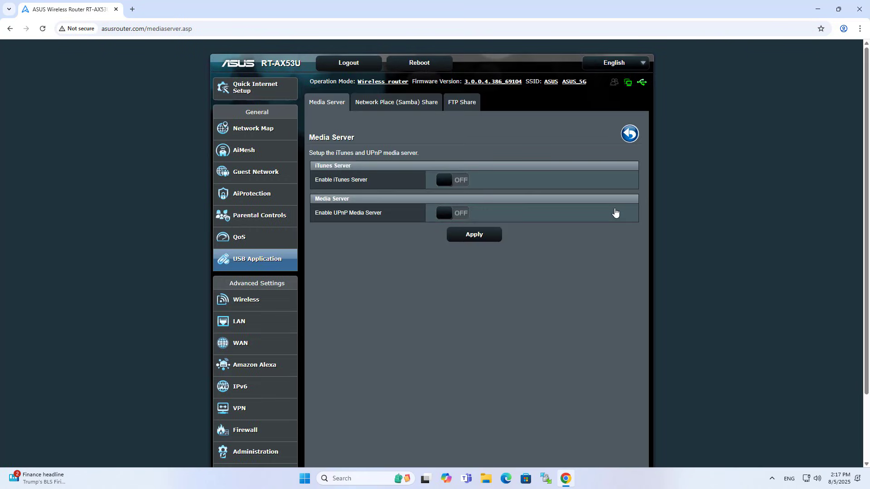
Step: Switch Samba Enable Share on and add a 'Samba' folder inside HDDBox on the ACASIS drive
left_click(400, 103)
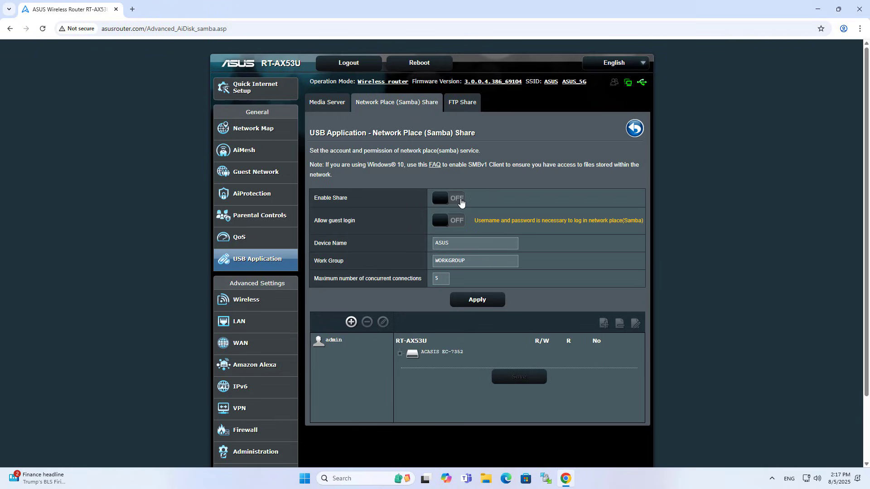
left_click(449, 199)
left_click(412, 354)
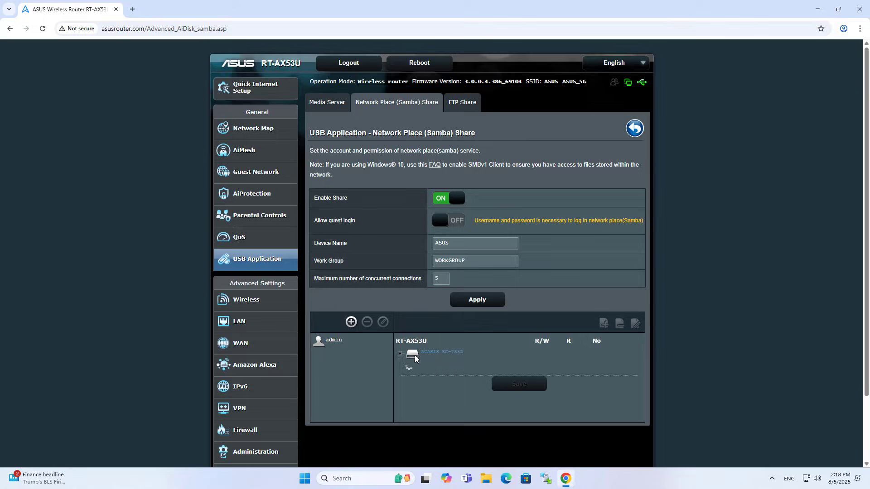
left_click(422, 372)
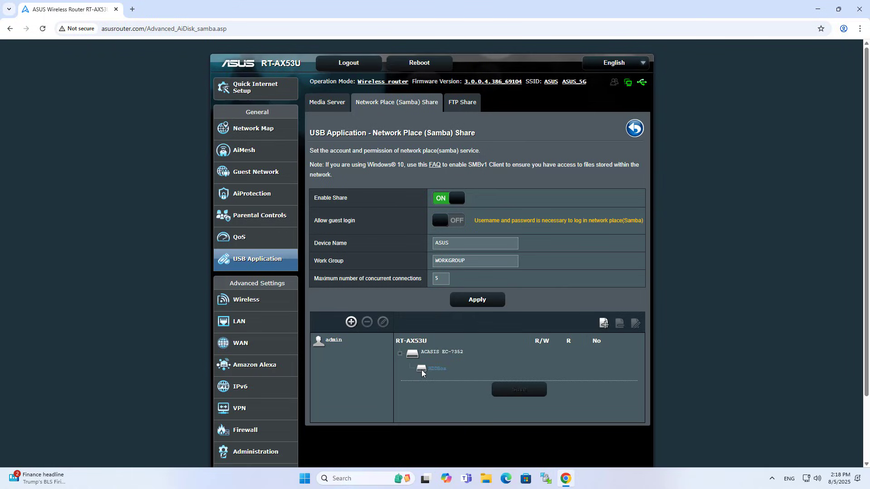
left_click(603, 324)
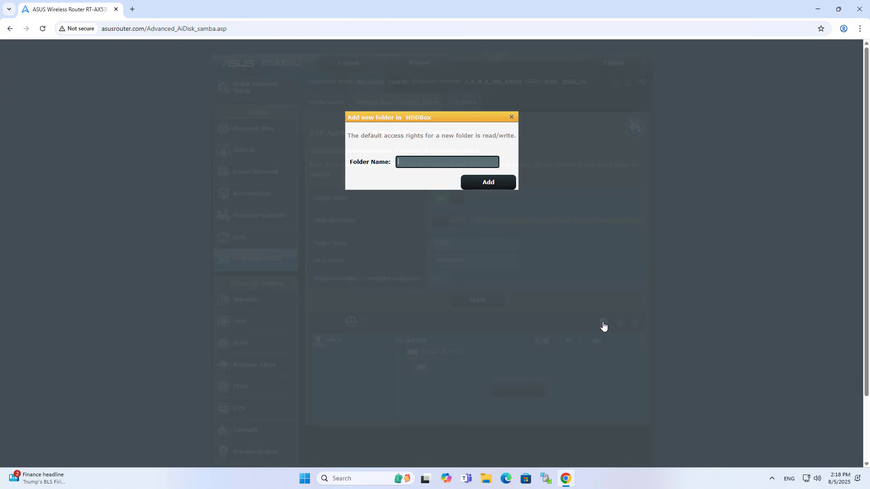
type("ba")
left_click(489, 182)
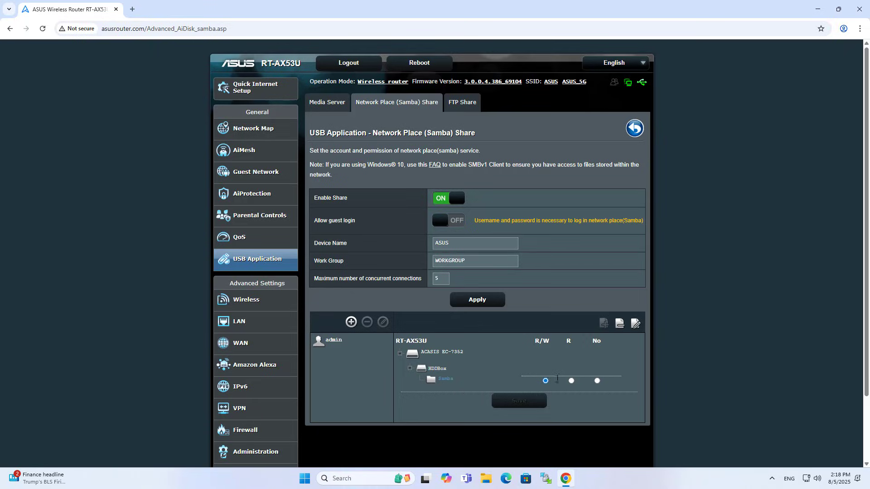
Step: Create a new Samba user account named netvn with a password
left_click(352, 324)
left_click(444, 144)
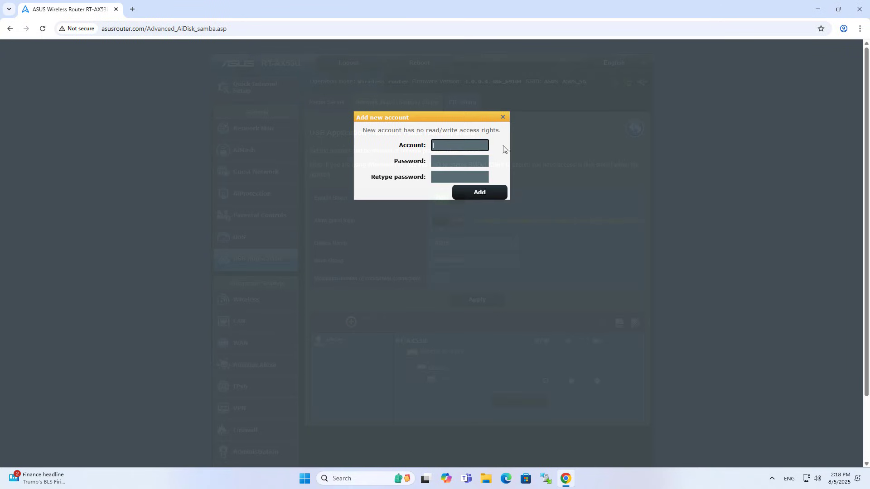
type("netvn")
key("Tab")
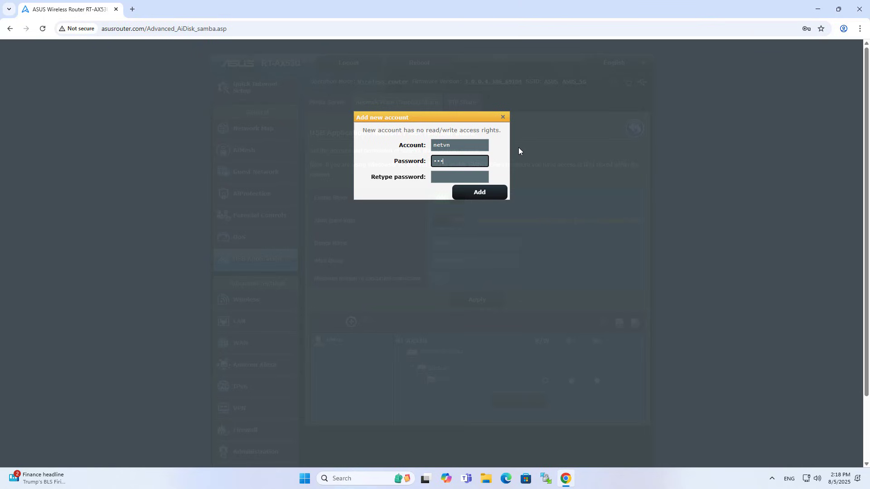
type("**")
left_click(460, 177)
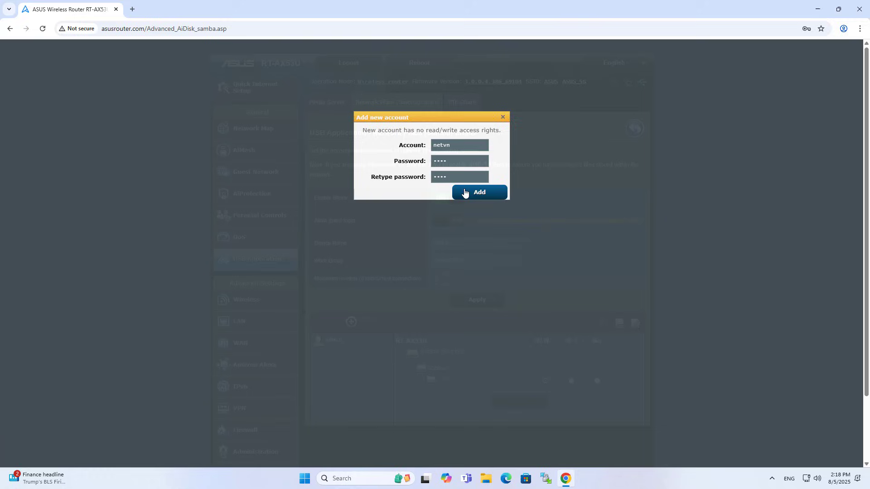
left_click(476, 192)
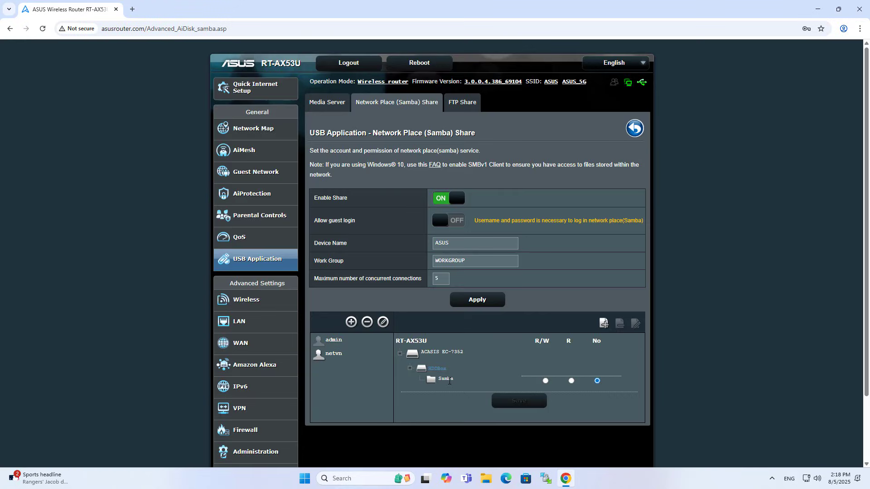
Step: Grant read/write access to the Samba folder and save the permissions
left_click(446, 379)
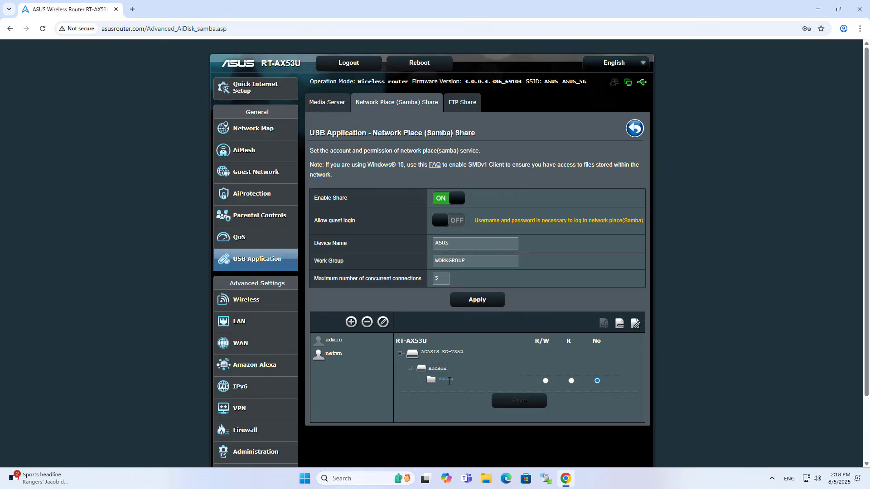
left_click(546, 381)
left_click(523, 400)
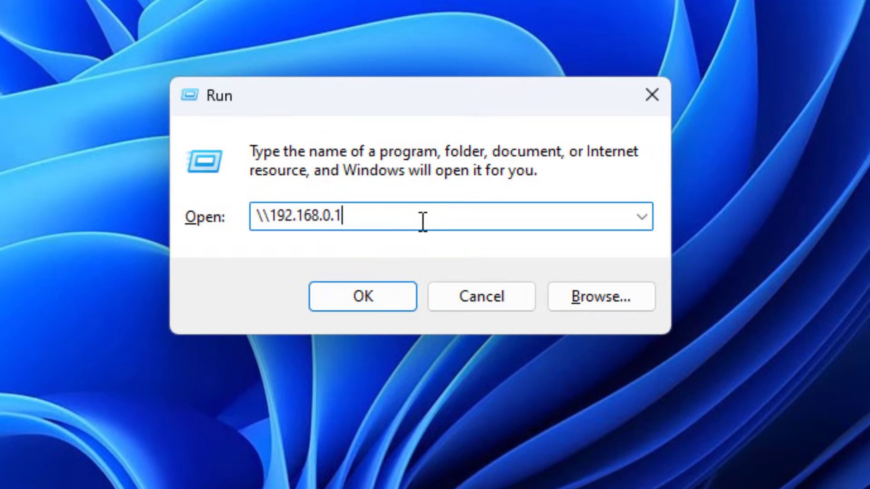
Step: Connect to \\192.168.0.1 with the network credentials and open the Samba folder
left_click_drag(349, 218, 261, 218)
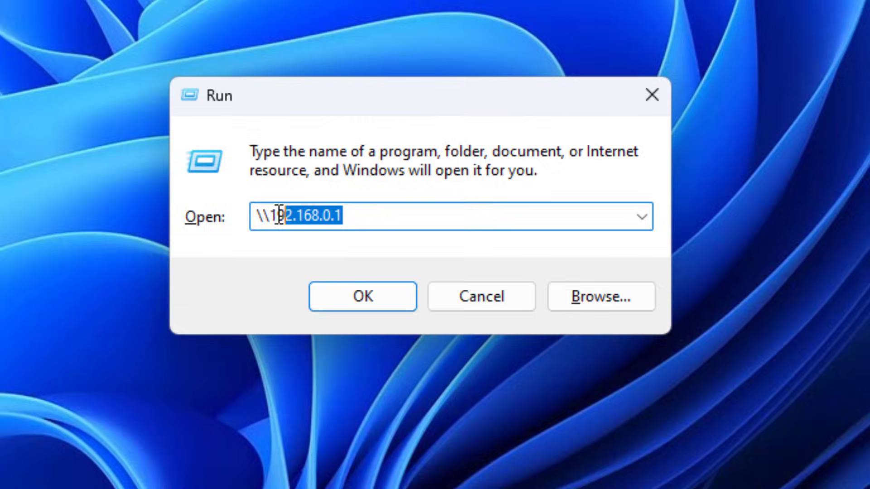
left_click(378, 302)
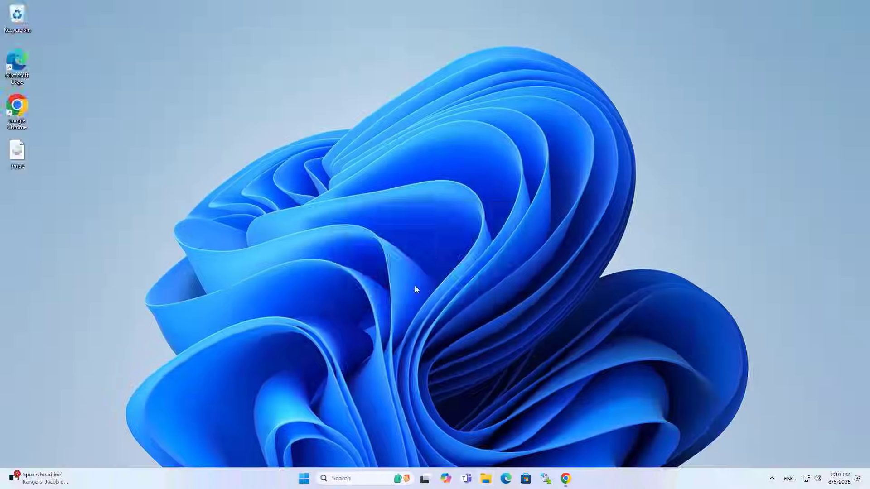
type("netvn")
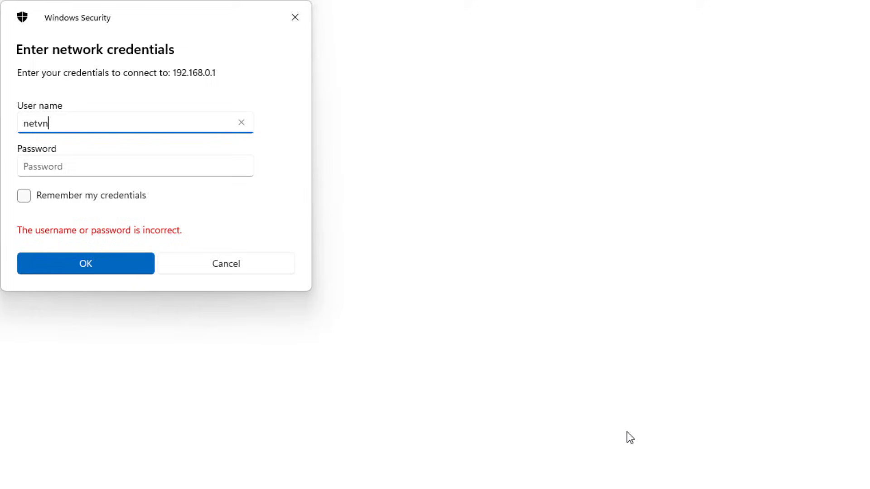
key("Tab")
type("1")
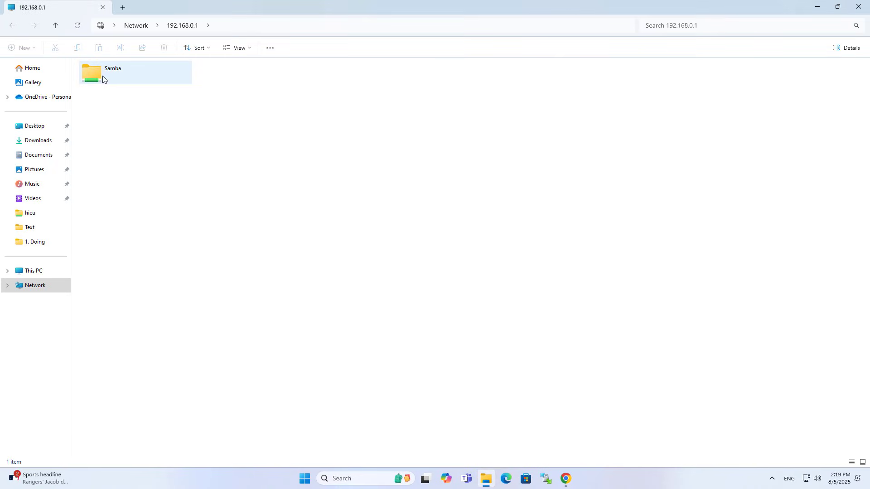
double_click(103, 72)
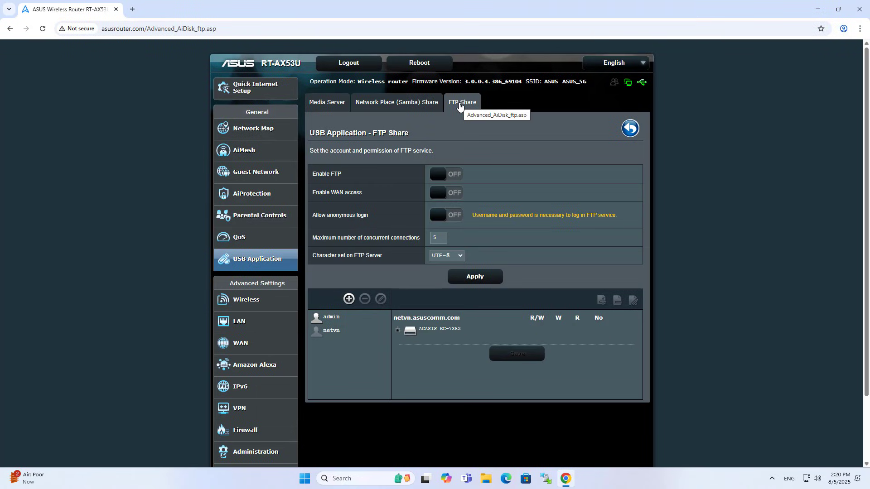
Step: Turn on the FTP server, confirm disk sharing, and enable WAN access
left_click(457, 176)
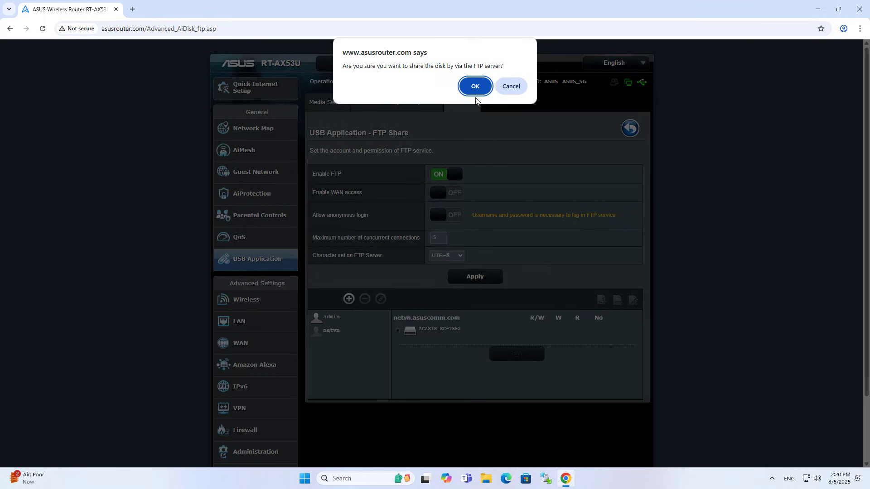
left_click(475, 86)
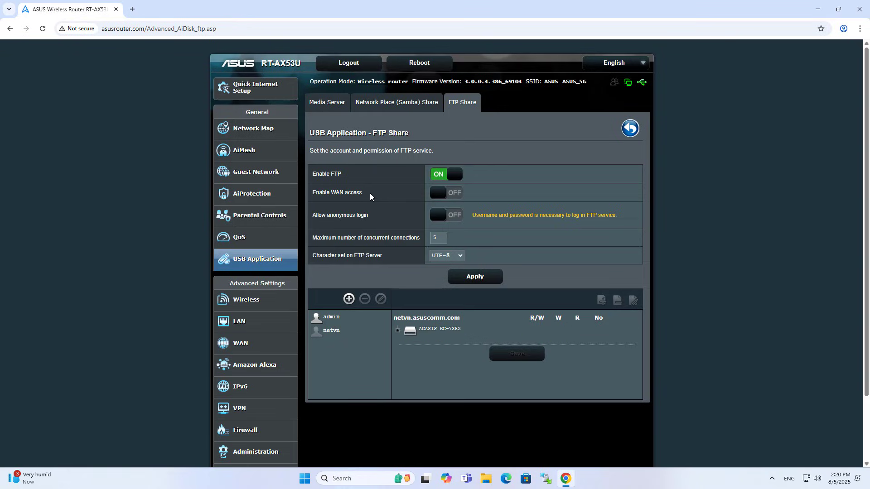
left_click(447, 194)
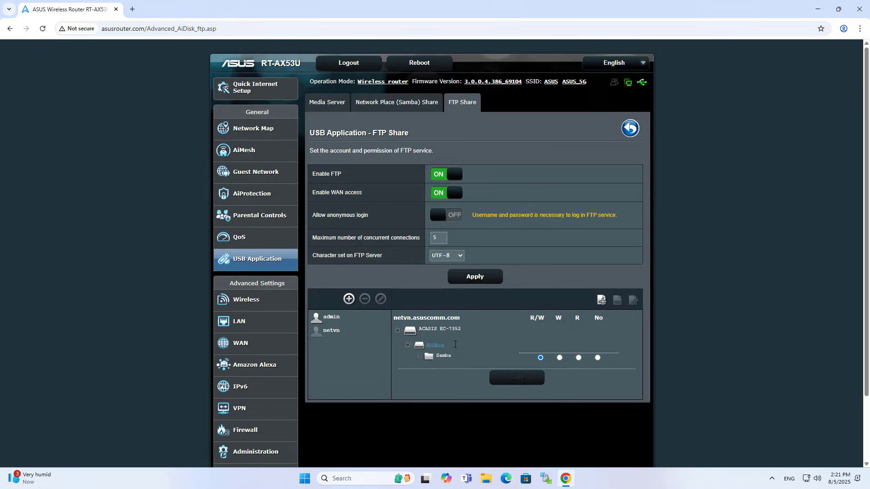
Step: Add an FTP folder in HDDBox and give the non-admin user read/write access
left_click(601, 301)
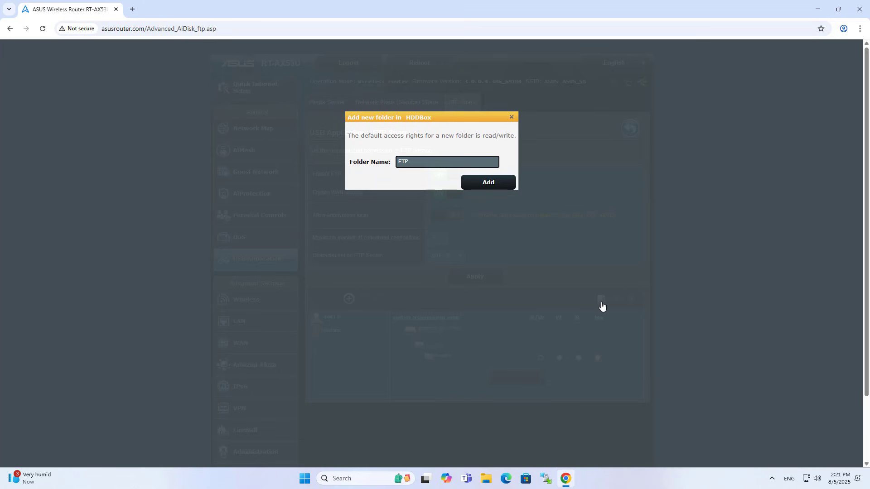
left_click(488, 182)
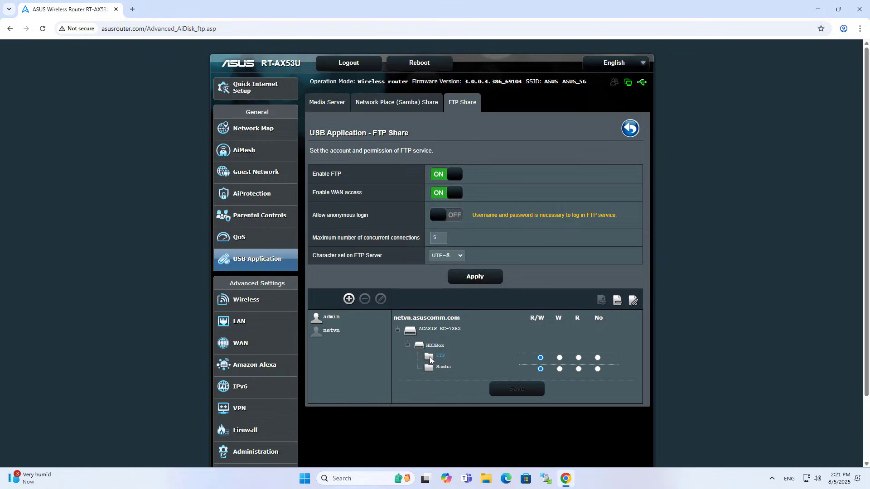
left_click(330, 334)
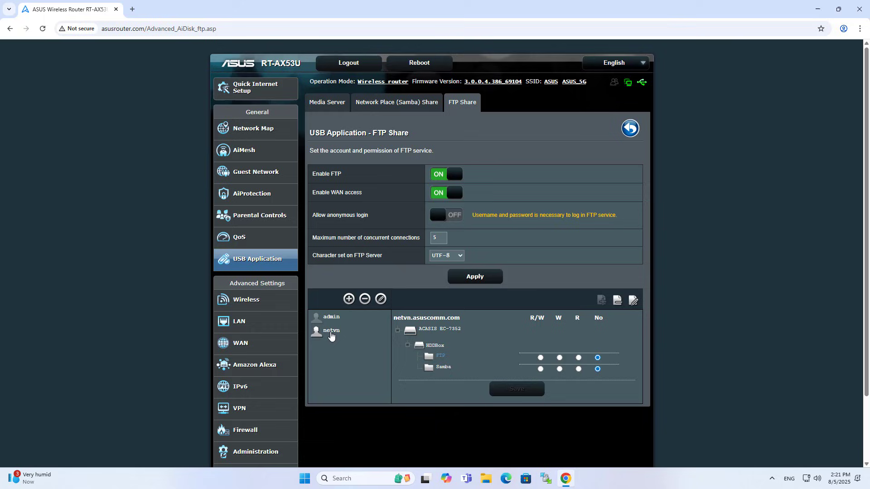
left_click(541, 357)
Step: Save the FTP folder permissions, then check the DDNS ASUS server and netvn.asuscomm.com host name
left_click(520, 388)
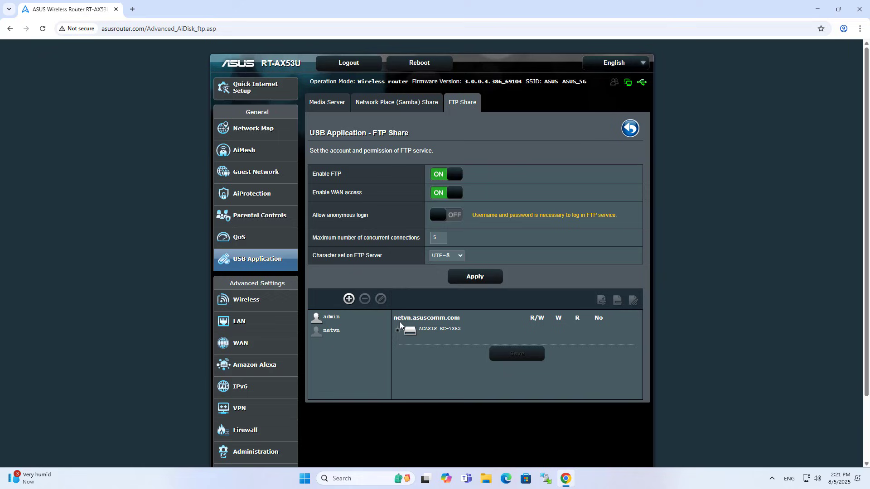
left_click_drag(394, 318, 454, 318)
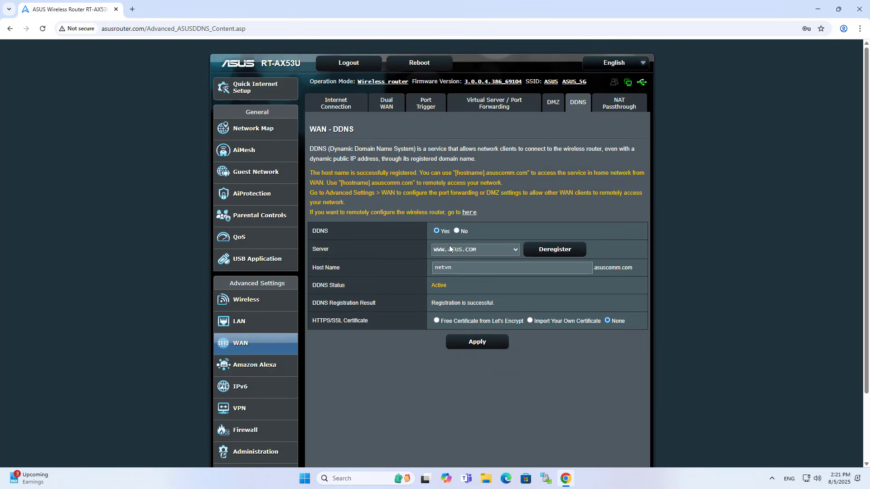
left_click(465, 249)
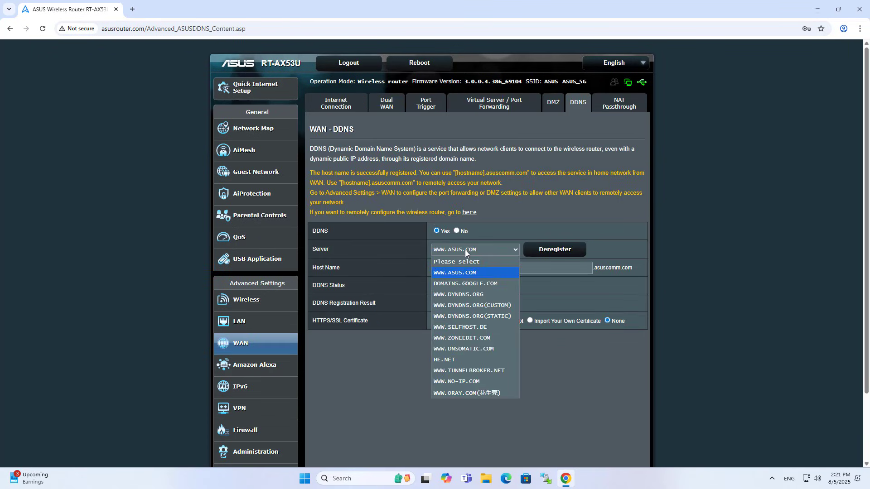
left_click(466, 260)
left_click_drag(467, 268, 432, 267)
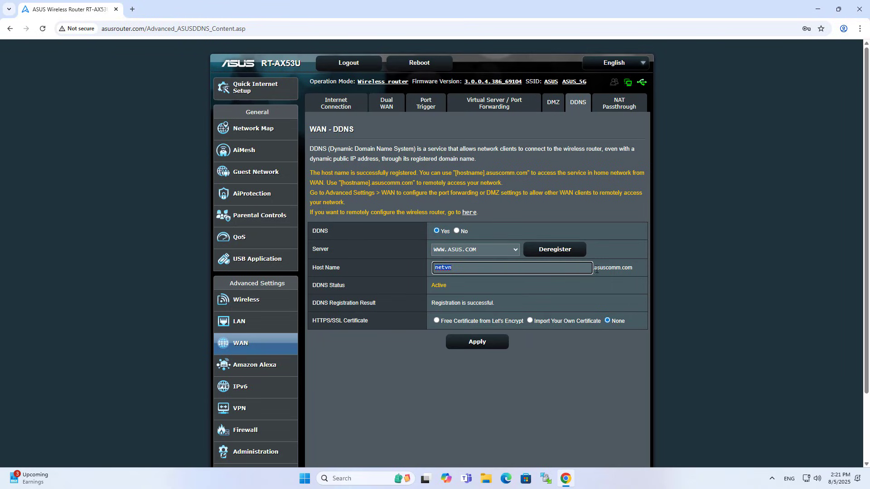
left_click_drag(594, 268, 642, 270)
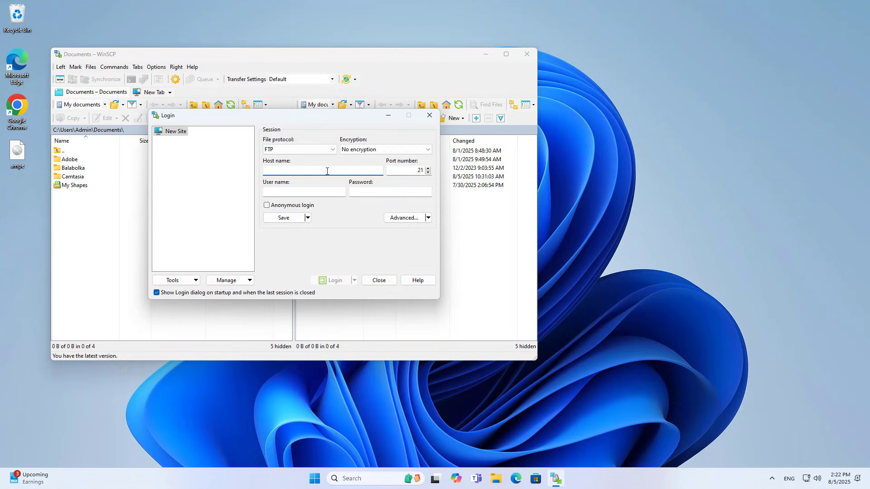
type("netvn.asuscomm.com")
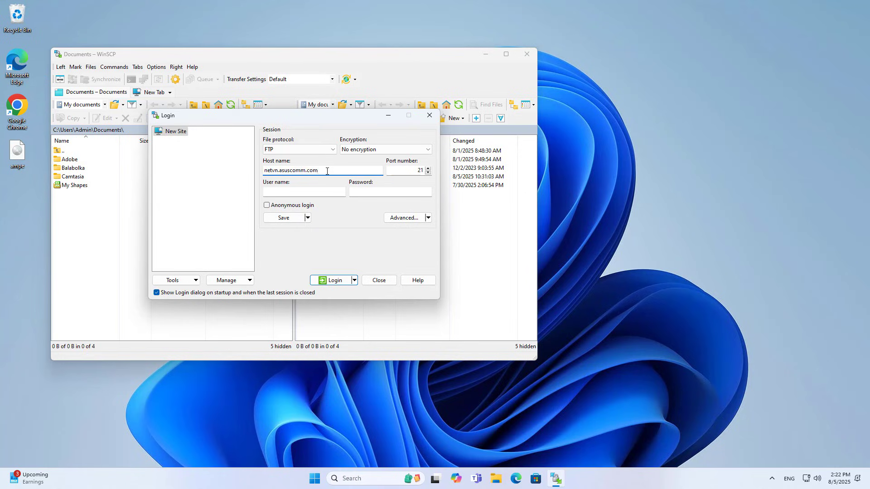
Step: Log in over FTP to netvn.asuscomm.com and open the /HDDBox/FTP folder
left_click(320, 192)
left_click(368, 192)
left_click(334, 280)
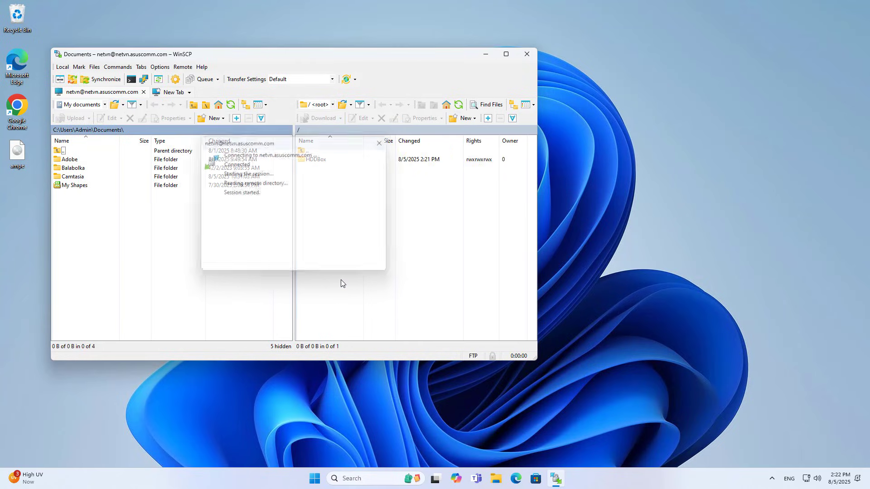
double_click(316, 159)
left_click(311, 160)
double_click(311, 159)
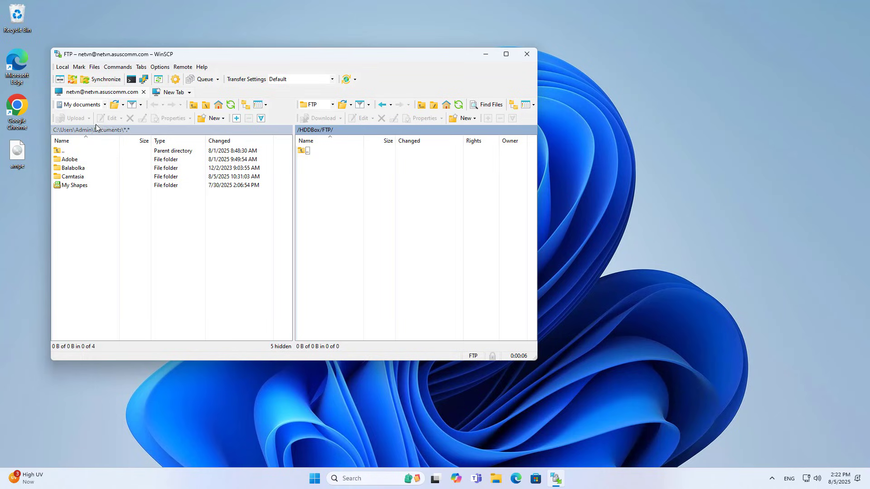
Step: Upload ampe.iso from the local Desktop into the FTP folder
left_click(104, 105)
left_click(78, 123)
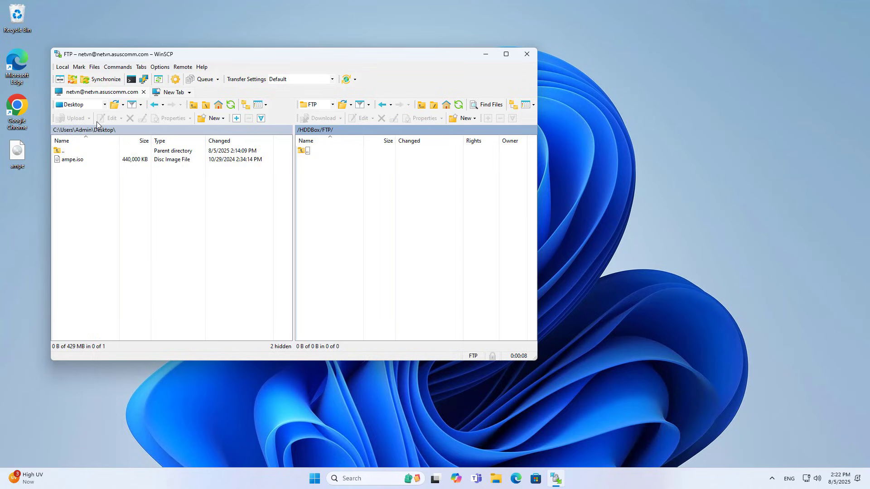
left_click(72, 159)
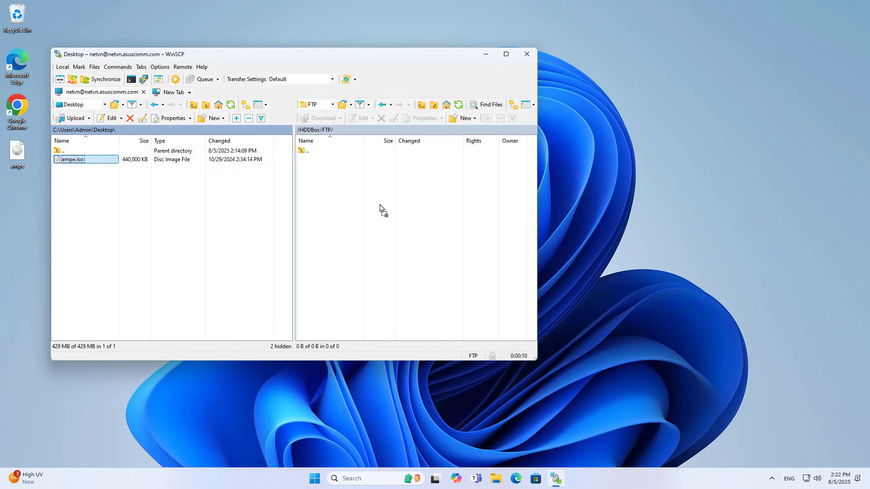
key("F5")
left_click(338, 243)
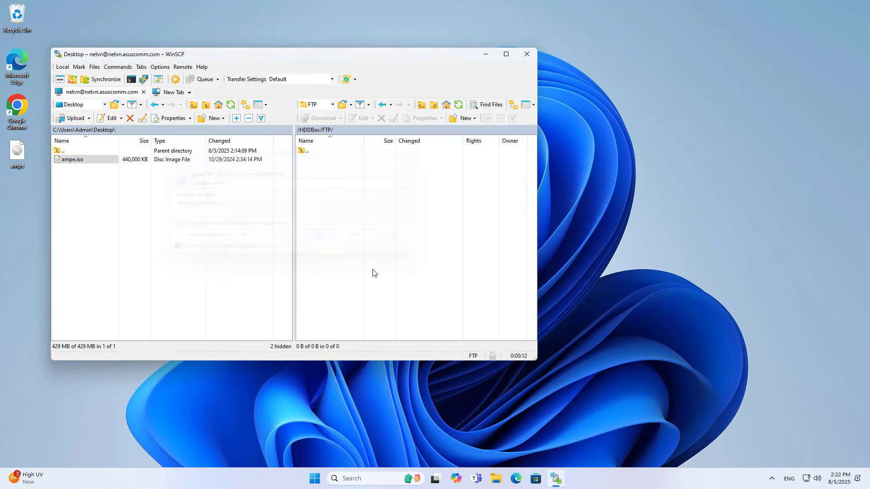